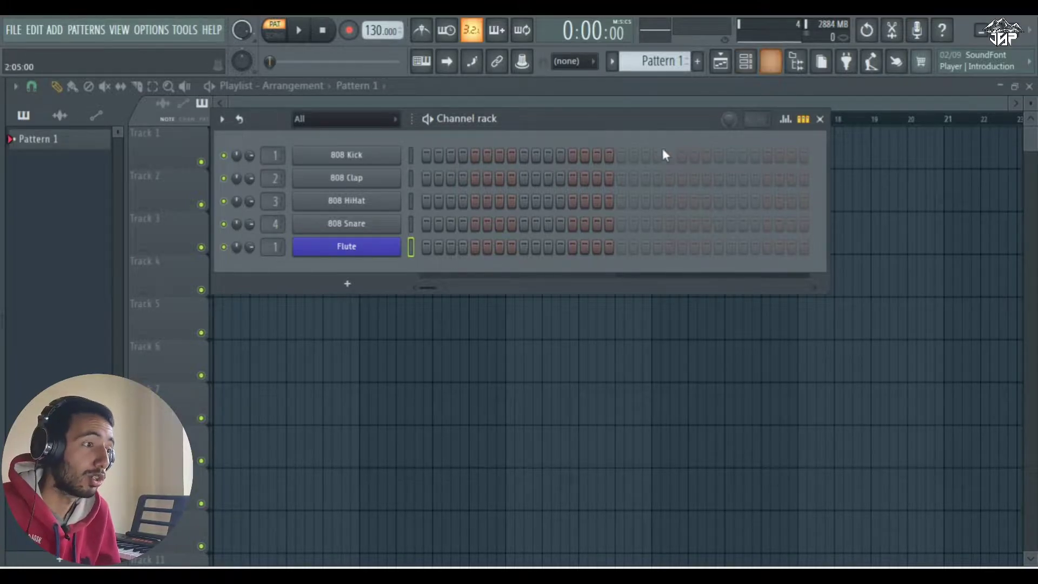
- Load the British Clean patch in CamelCrusher on the Flute mixer track and close the plugin
click(775, 66)
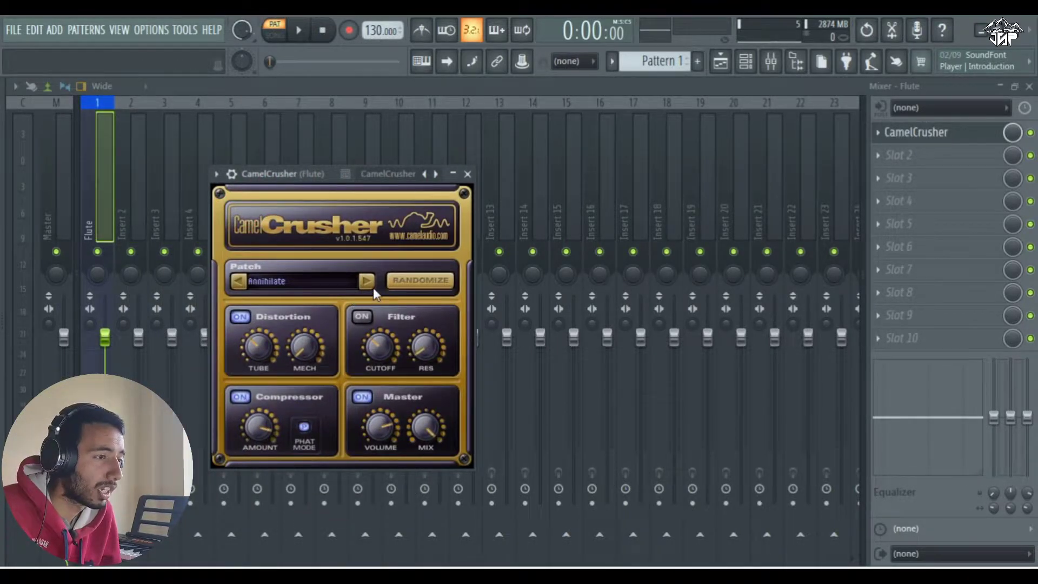
click(368, 282)
click(367, 282)
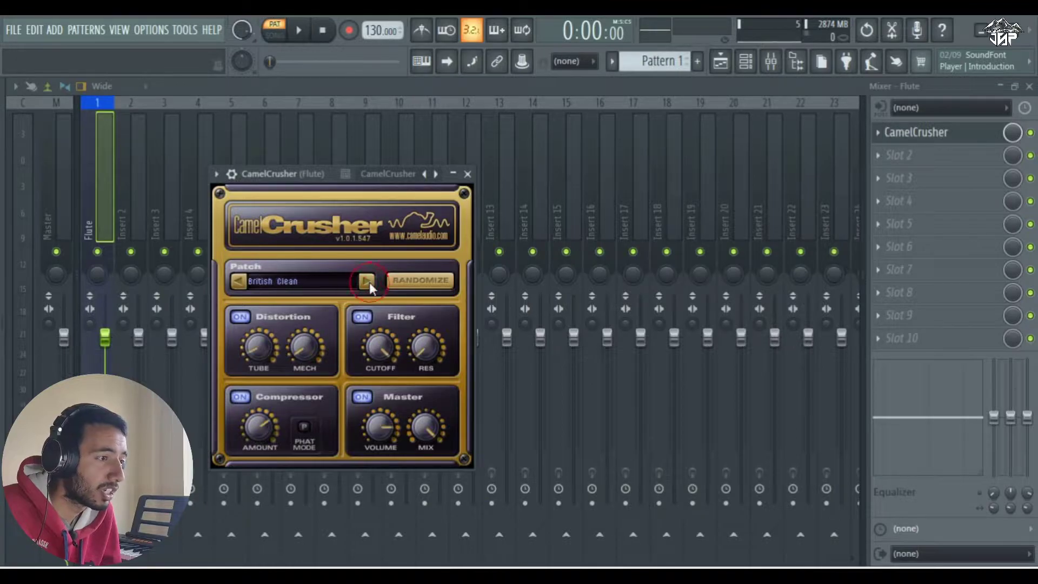
click(468, 175)
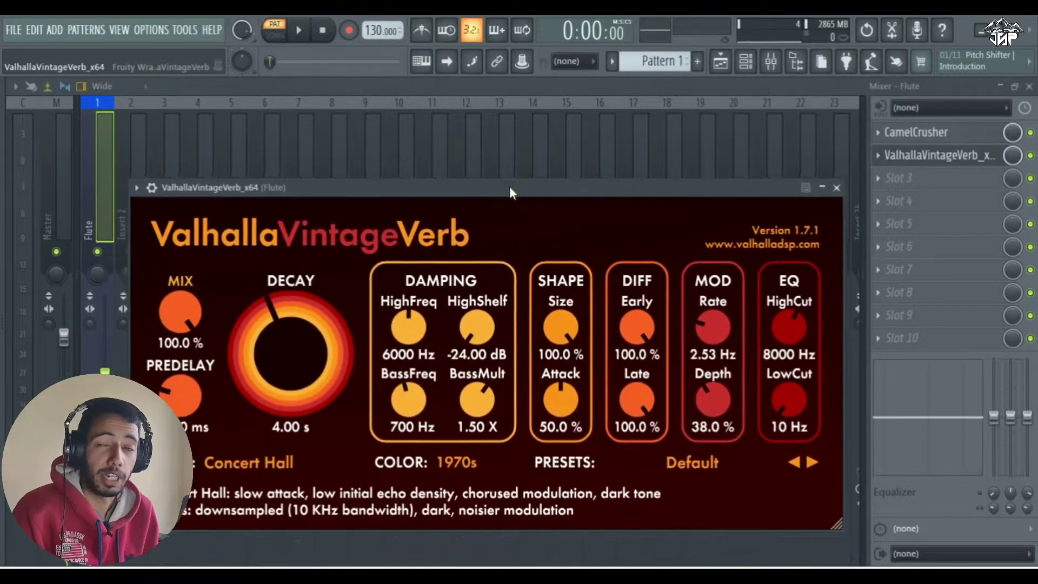
- Set ValhallaVintageVerb's mix to 20.4 % and its LowCut to 680 Hz, and close the plugin
drag(509, 186, 515, 152)
drag(166, 270, 235, 423)
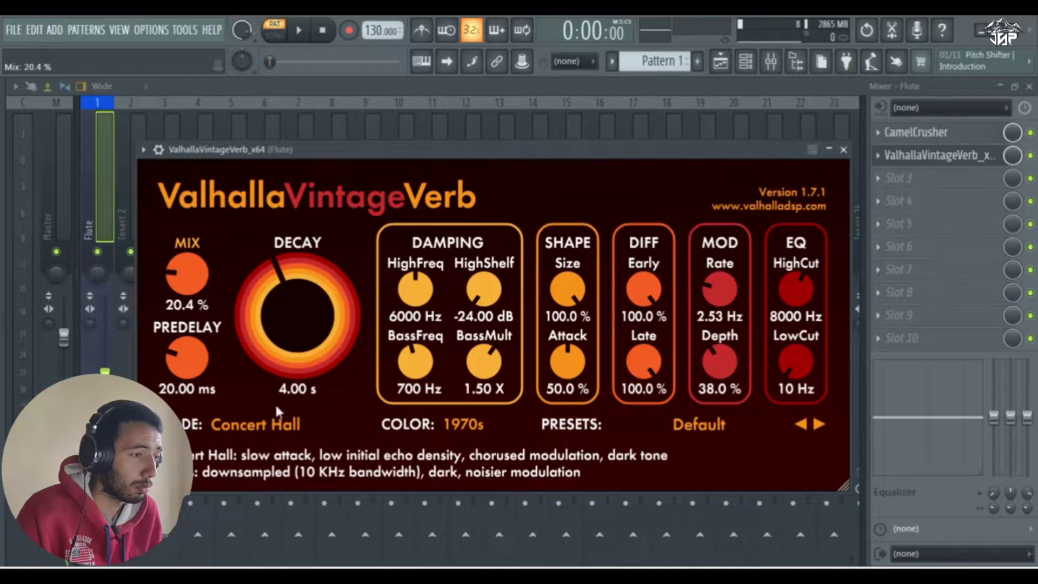
drag(822, 361, 809, 279)
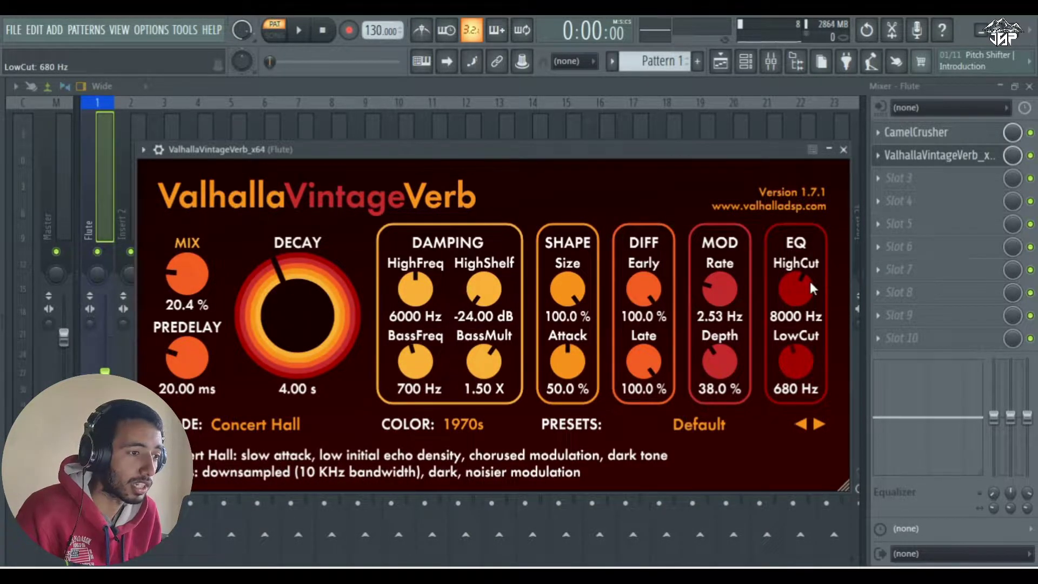
click(843, 151)
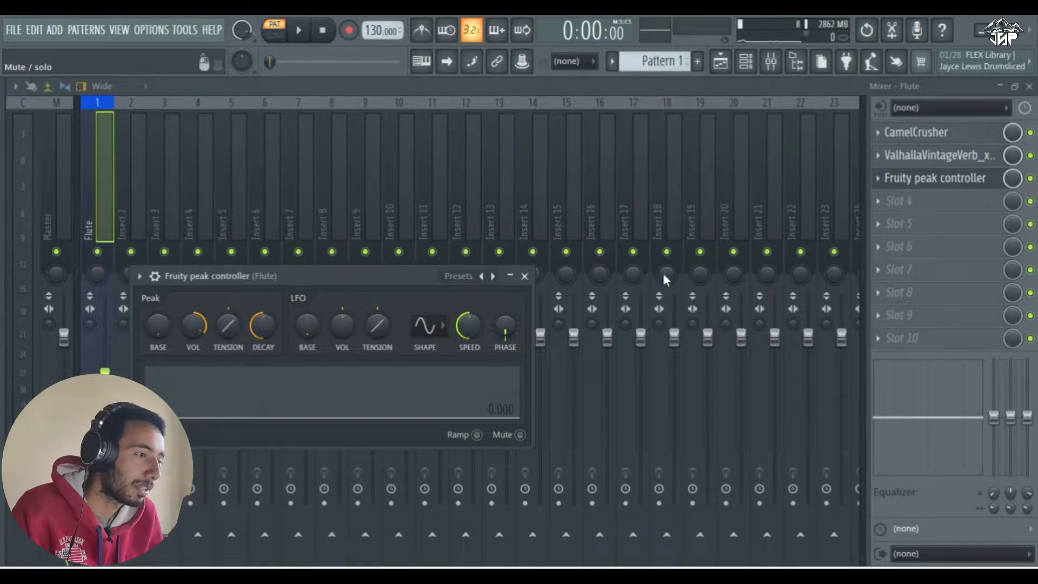
- Detach the Fruity peak controller window and place it clear of the effect slots
drag(364, 275, 517, 253)
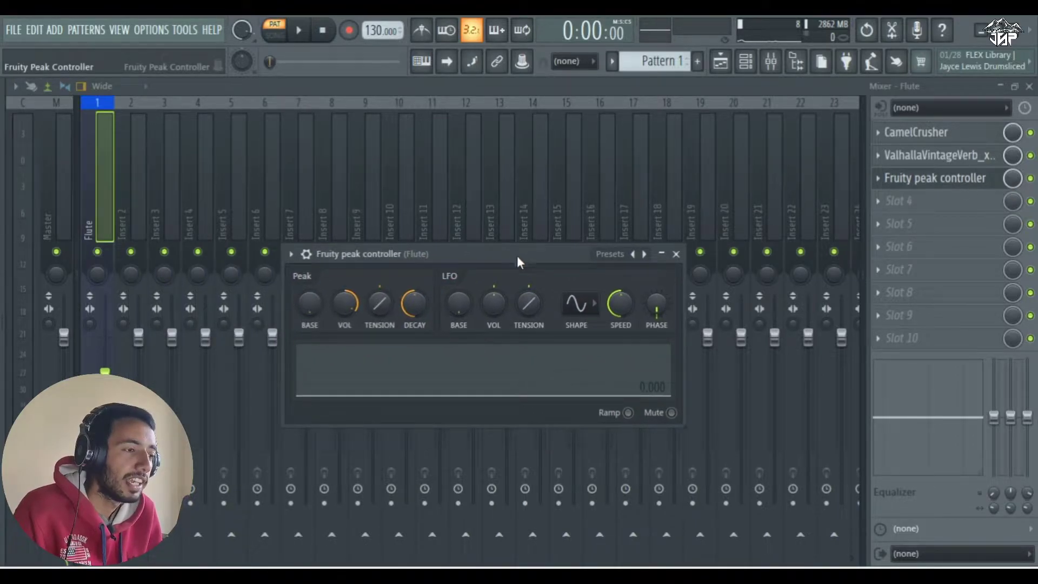
click(292, 256)
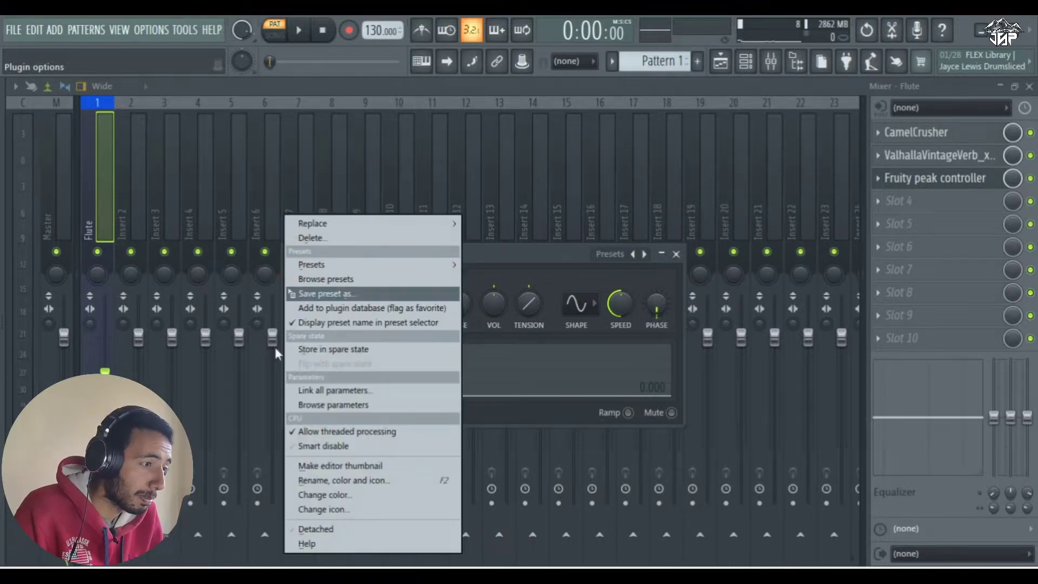
click(302, 530)
drag(492, 251, 426, 246)
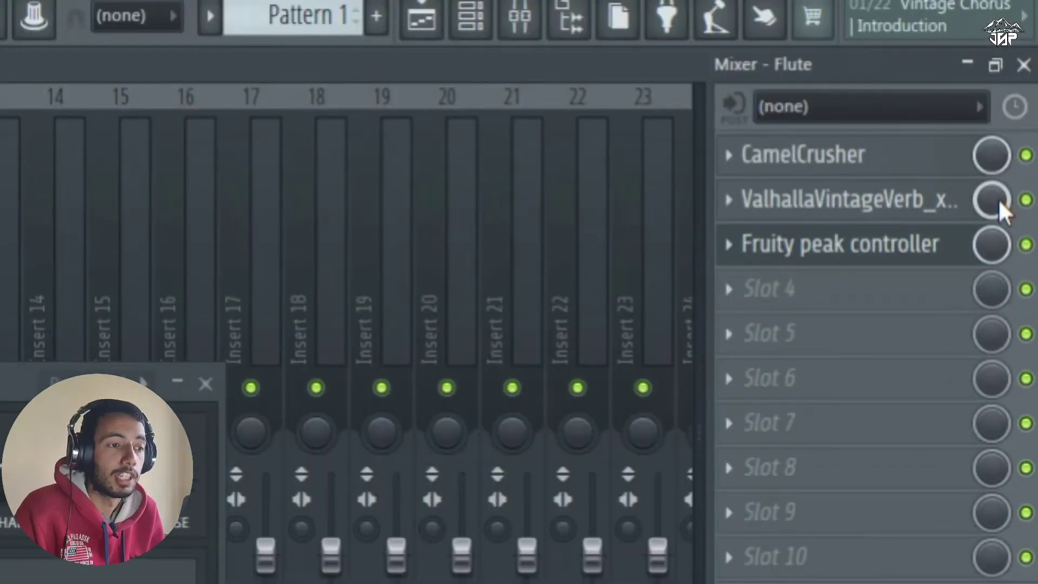
- Link the ValhallaVintageVerb slot's mix level to Peak ctrl - Peak+LFO with the Inverted mapping formula
right_click(996, 179)
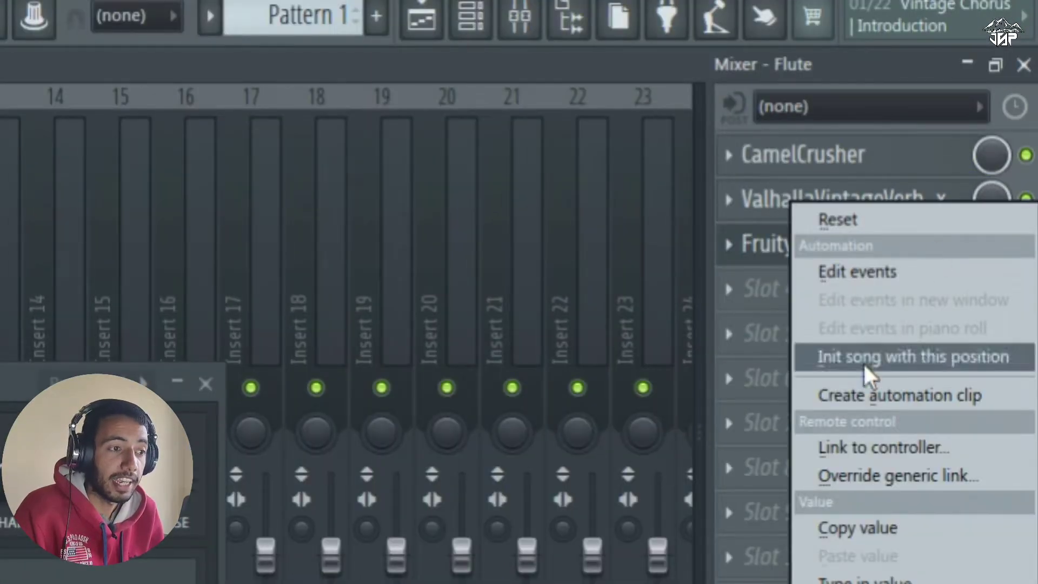
click(887, 448)
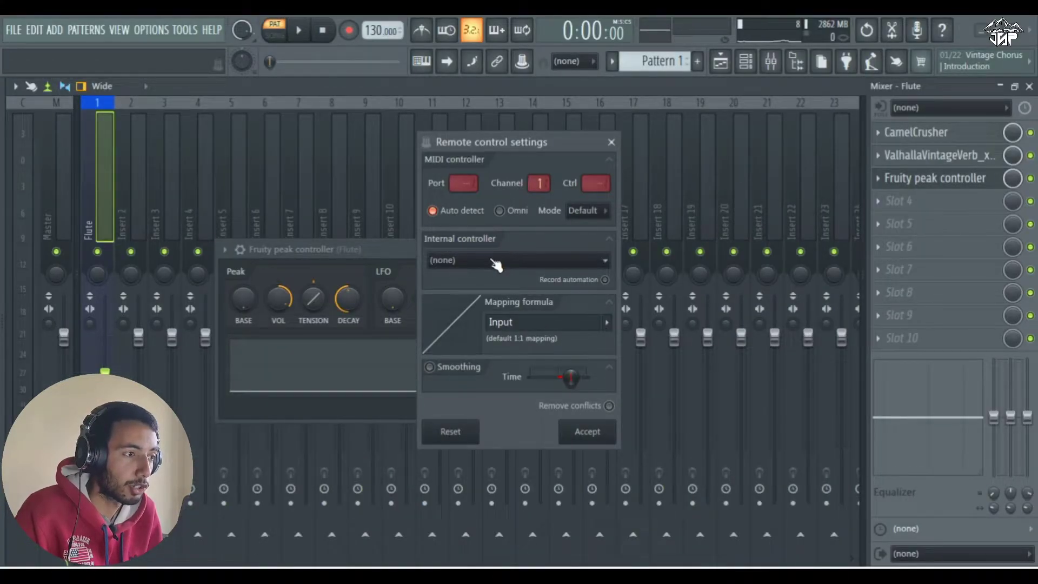
click(501, 262)
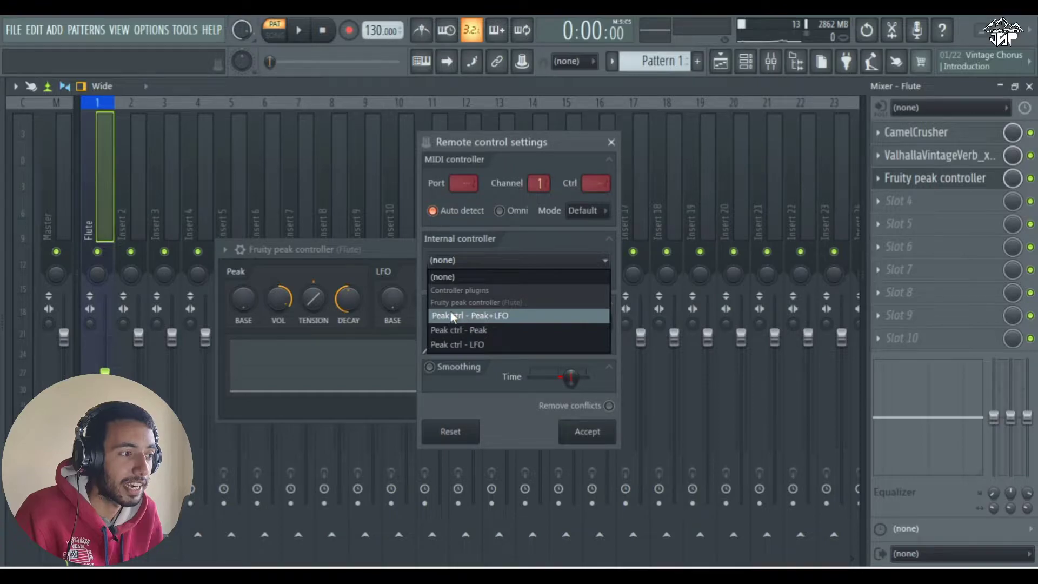
click(480, 316)
click(608, 323)
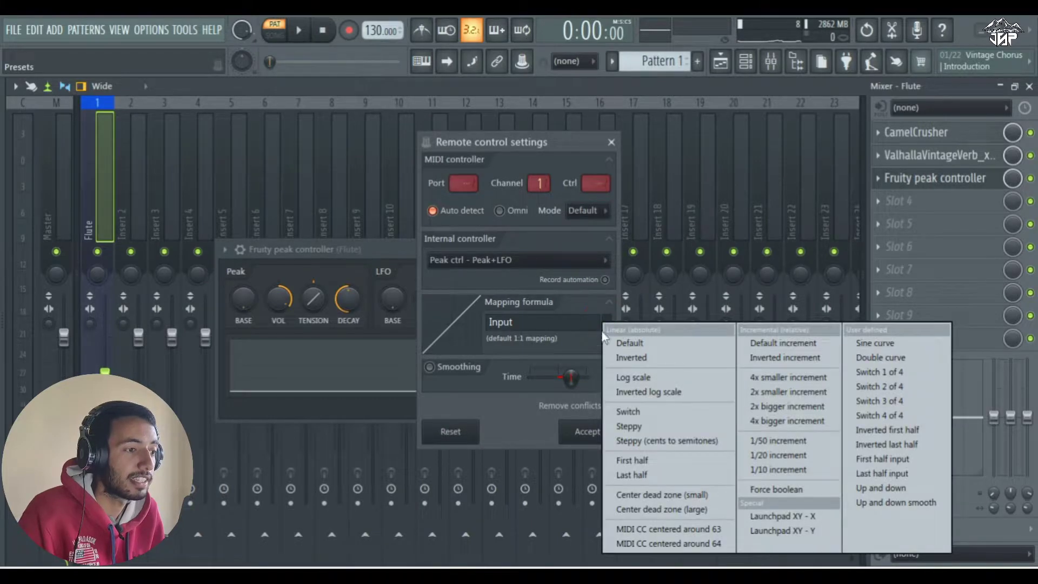
click(614, 356)
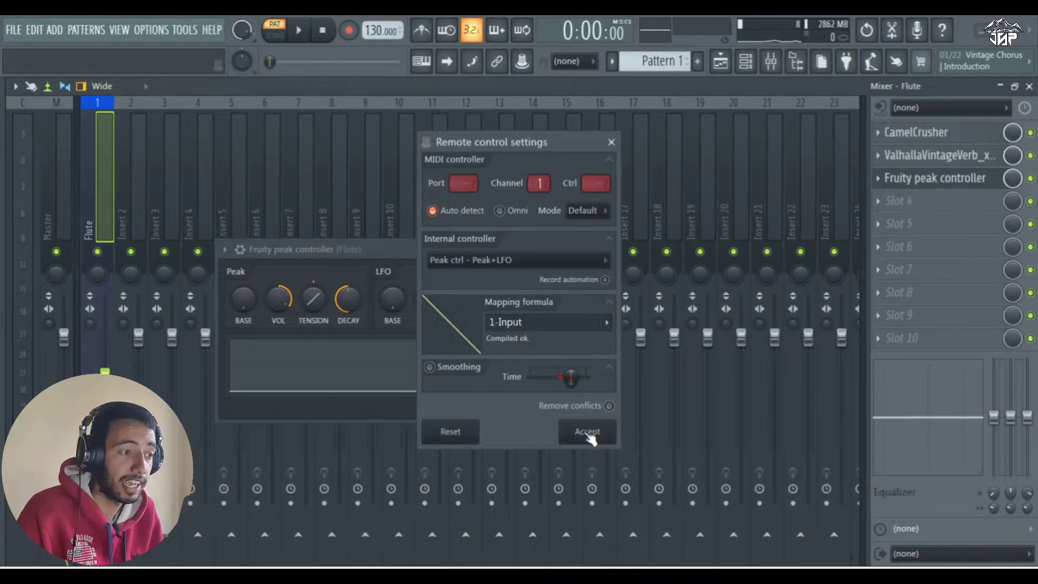
click(587, 431)
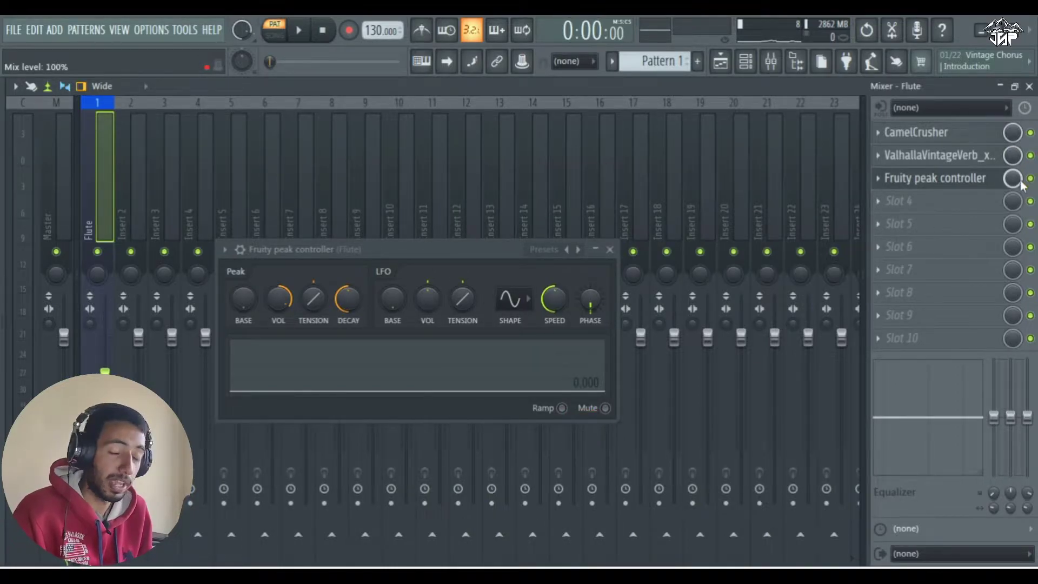
- Audition the flute and adjust the Peak volume in Fruity peak controller to vary the reverb ducking, and close it
click(452, 254)
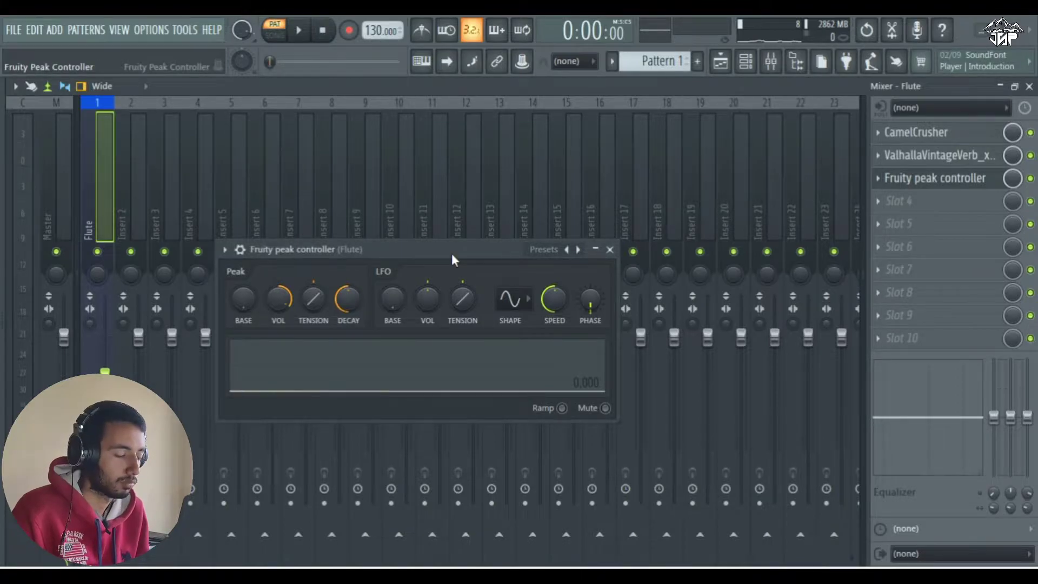
key(g)
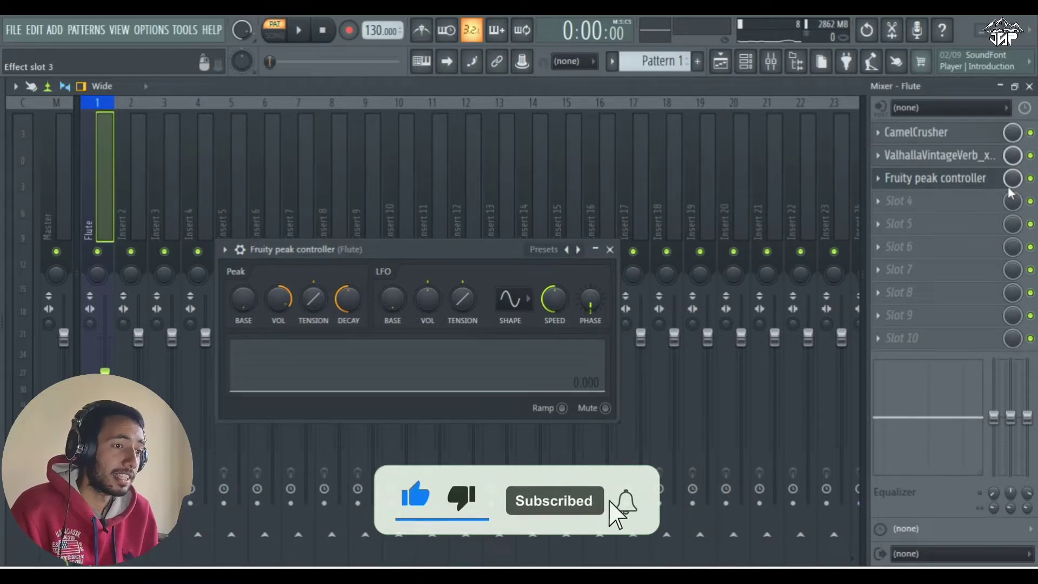
click(917, 181)
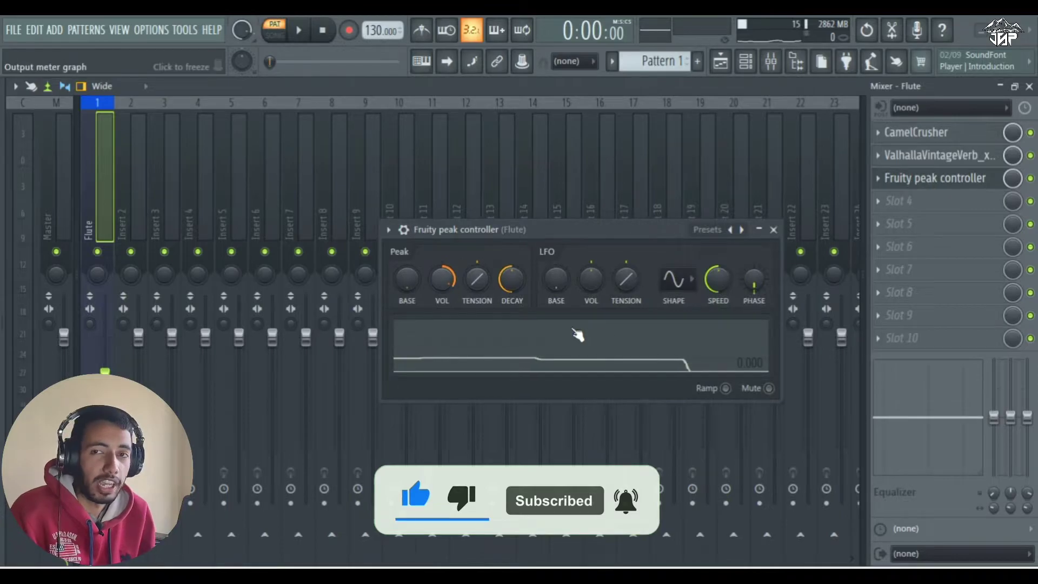
click(443, 281)
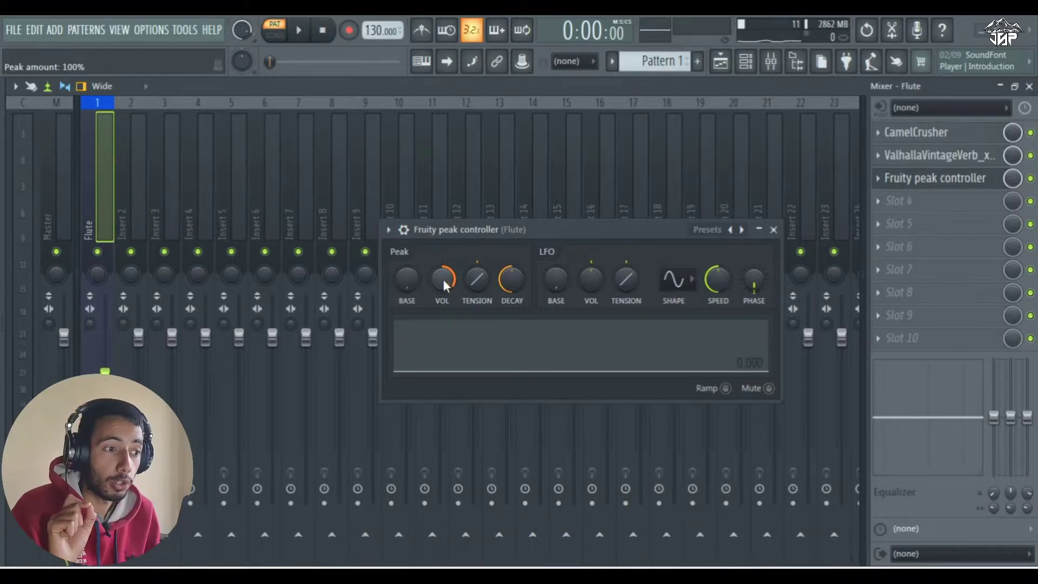
drag(444, 279, 432, 268)
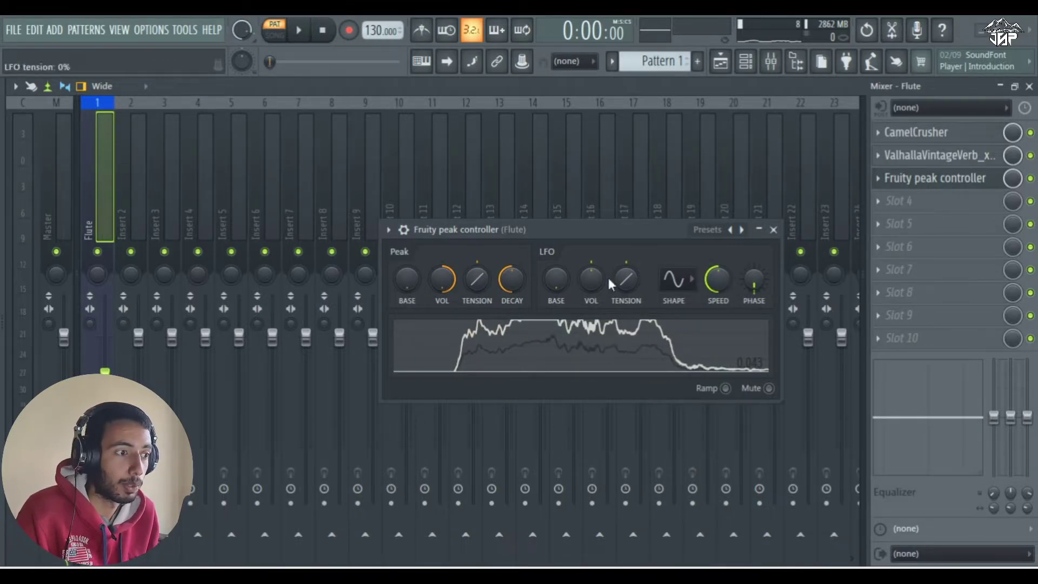
drag(442, 278, 442, 267)
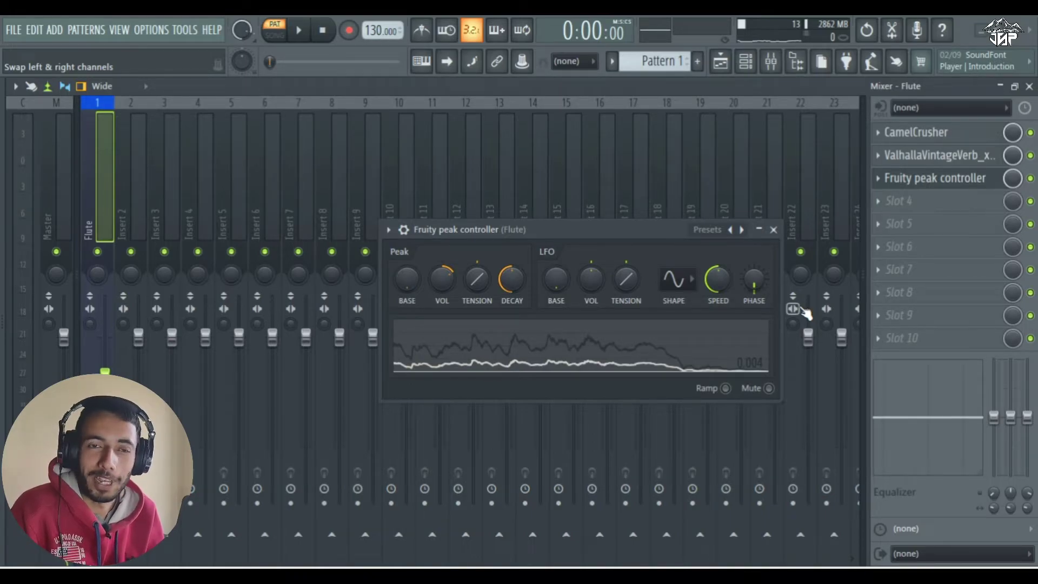
click(773, 230)
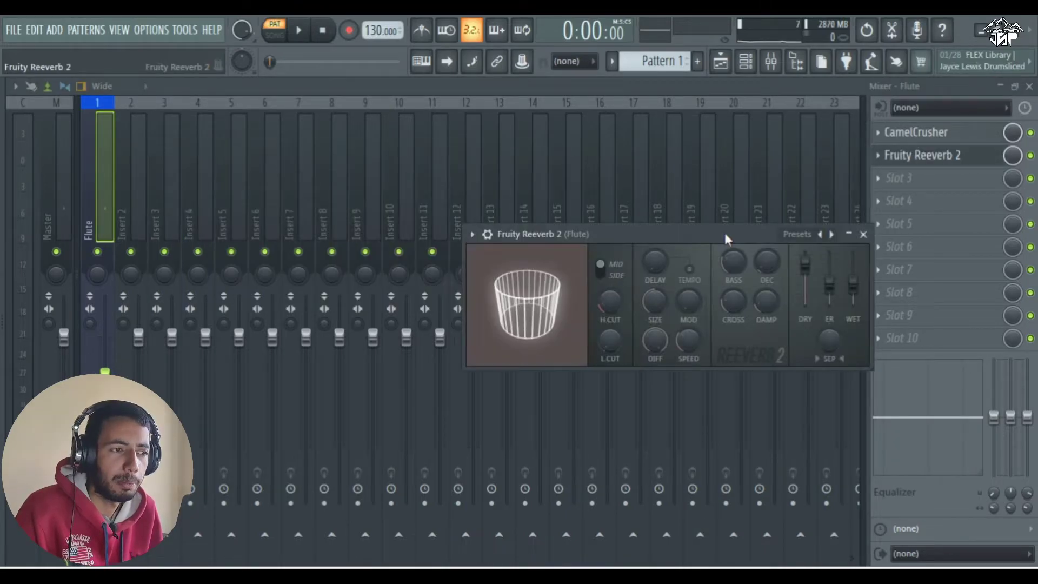
- Set Fruity Reeverb 2's low cut to 395 Hz, enable its tempo option and raise the wet level, and audition the flute
drag(726, 239, 542, 222)
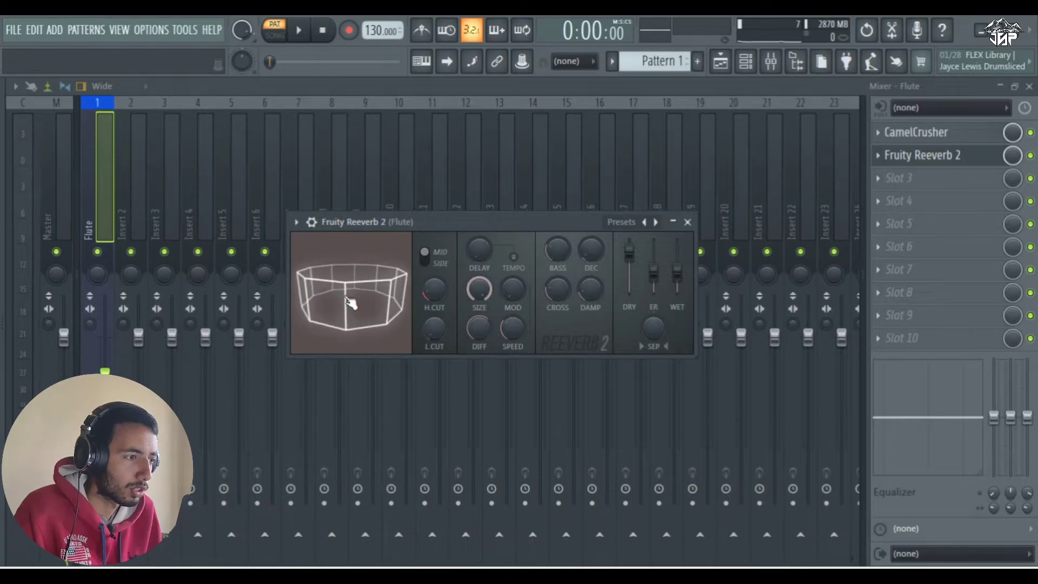
drag(444, 333, 443, 327)
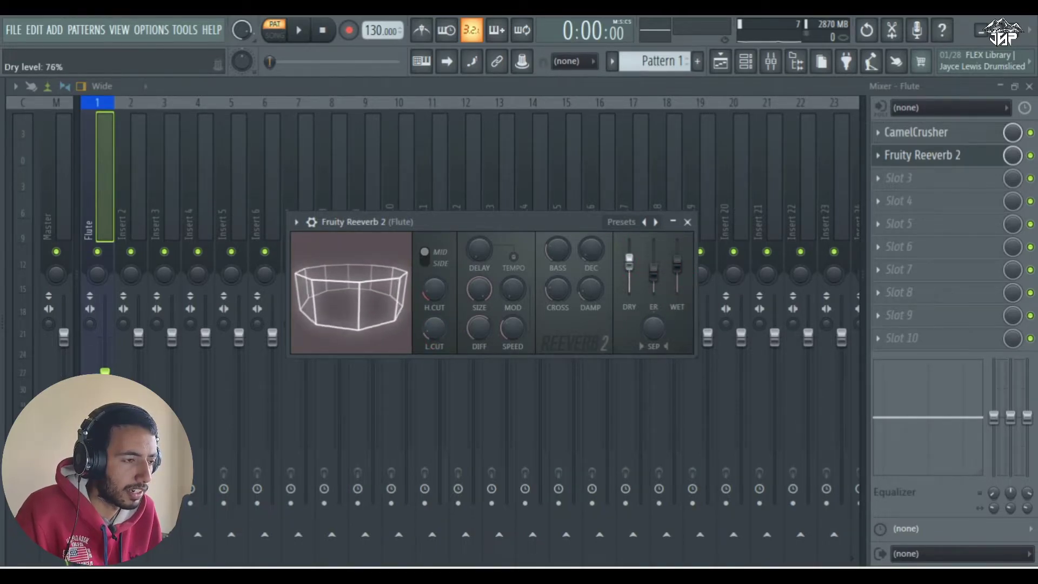
drag(602, 261, 602, 246)
click(513, 256)
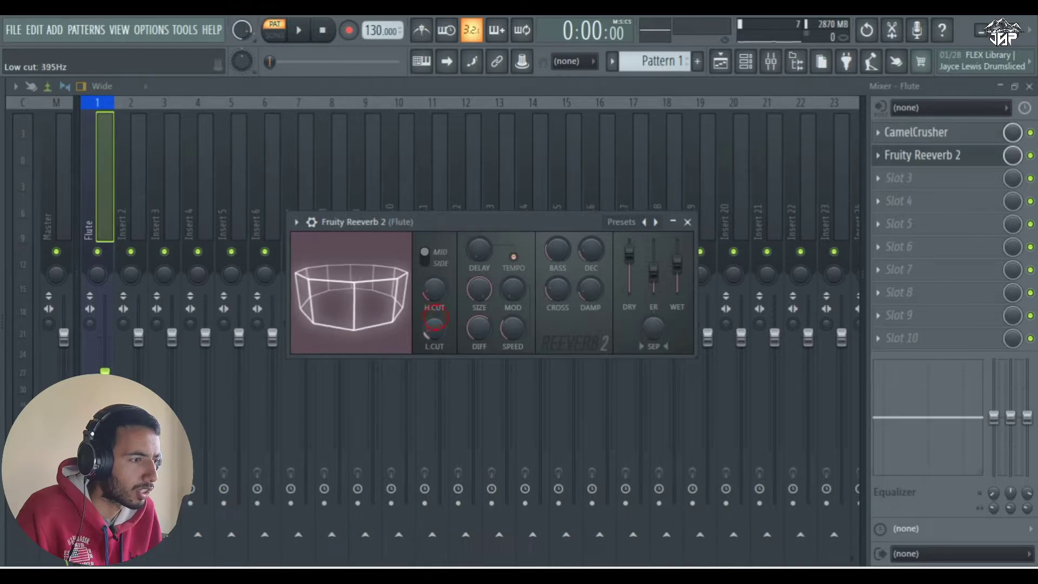
click(688, 222)
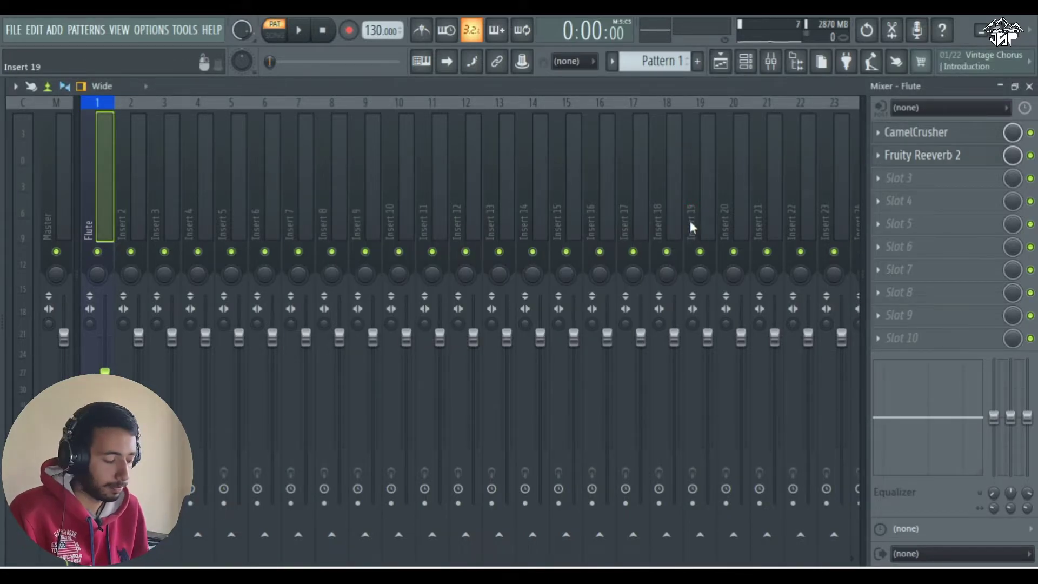
key(g)
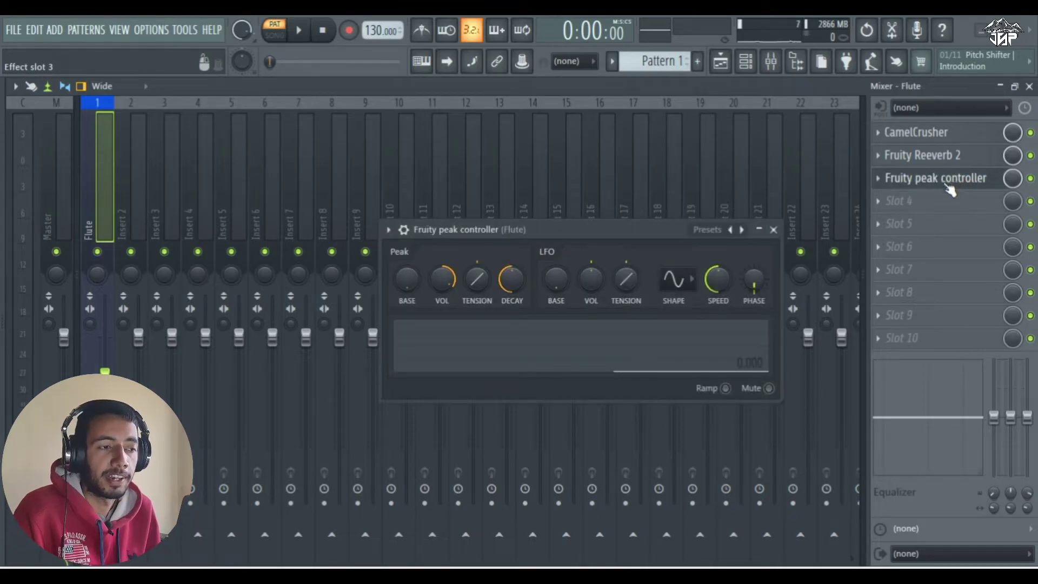
- Link the Fruity Reeverb 2 slot's mix level to Peak ctrl - Peak+LFO with the Inverted mapping formula
right_click(1011, 158)
click(958, 282)
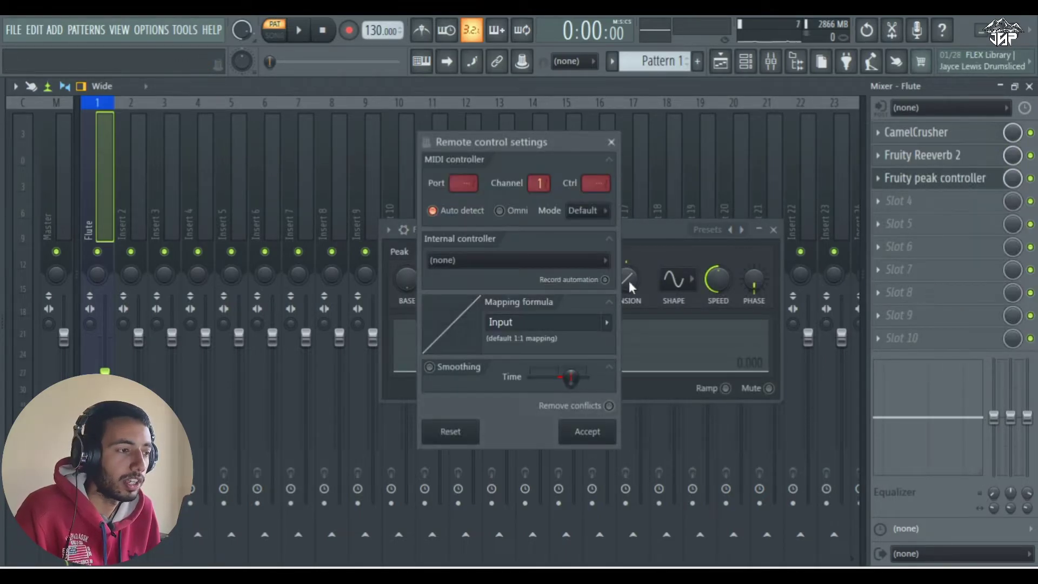
click(572, 260)
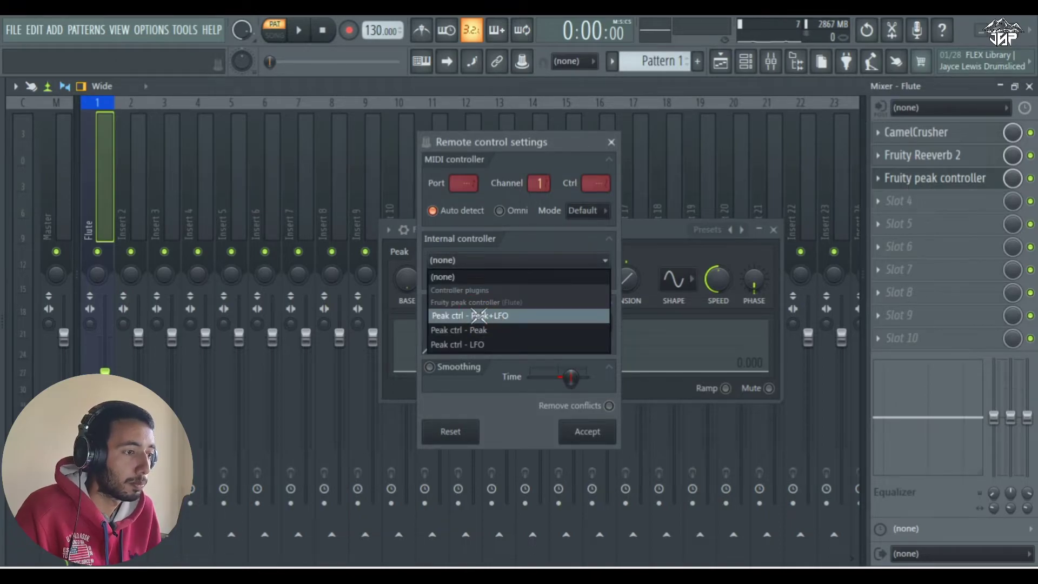
click(481, 318)
click(608, 328)
click(626, 341)
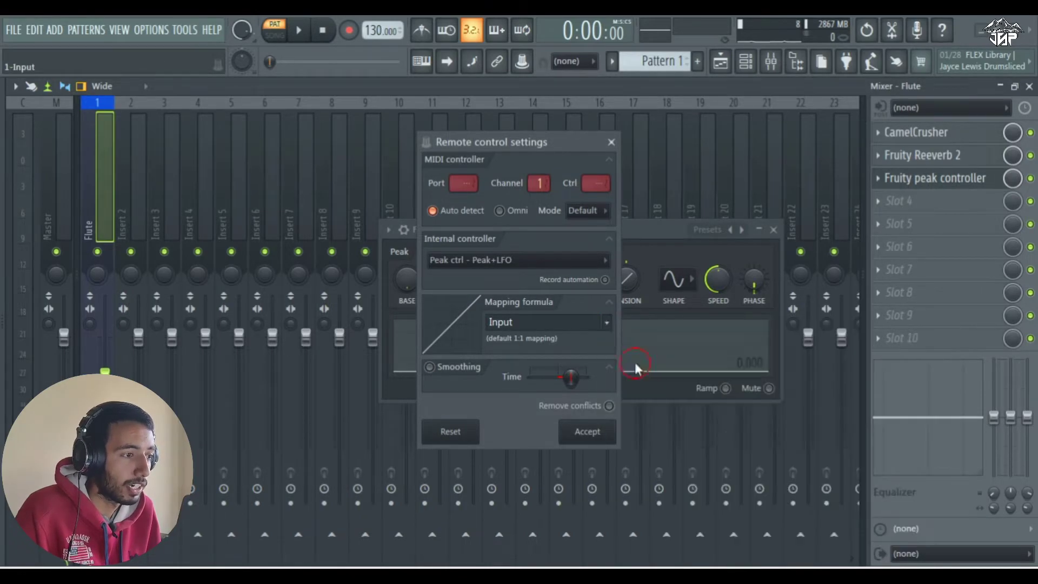
click(589, 434)
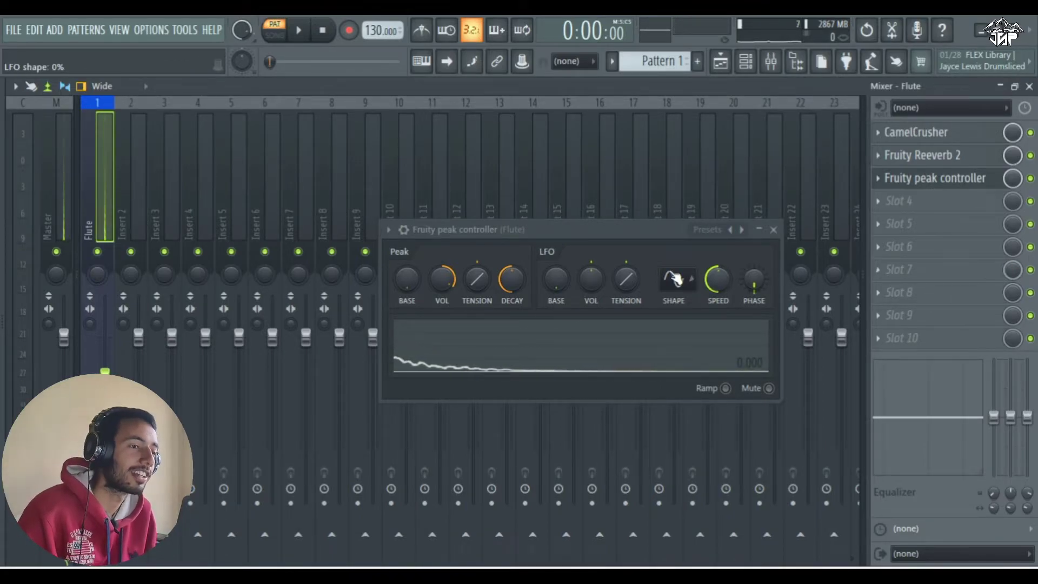
- Close the Fruity peak controller and the mixer to return to the playlist
drag(598, 232, 596, 198)
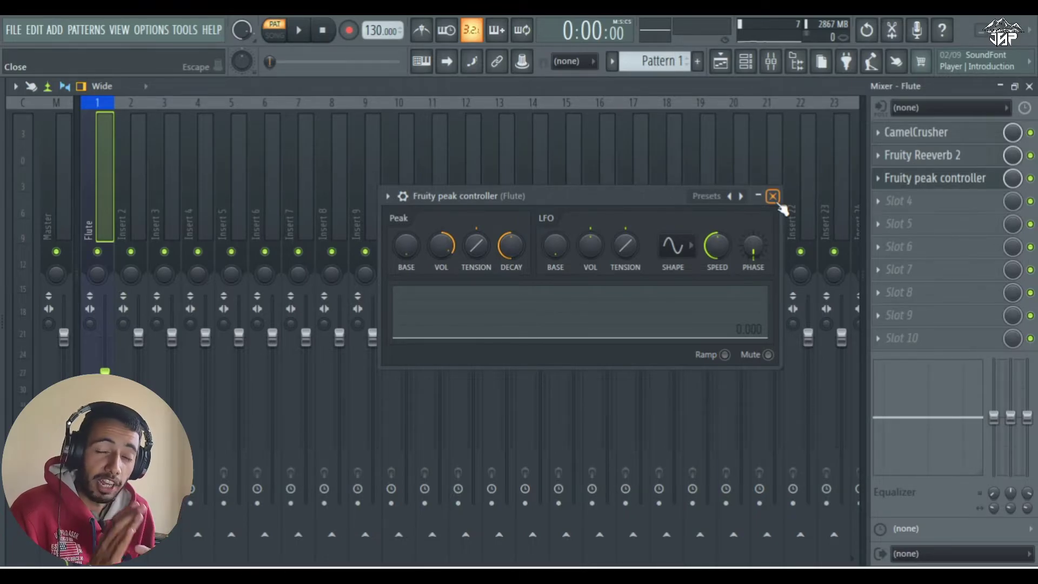
click(773, 196)
click(1029, 86)
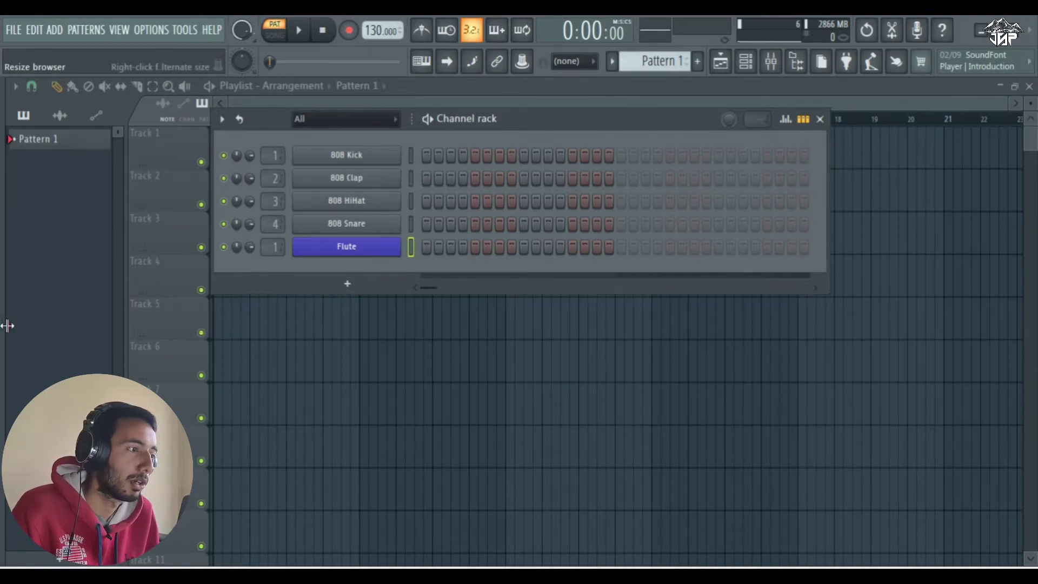
click(771, 61)
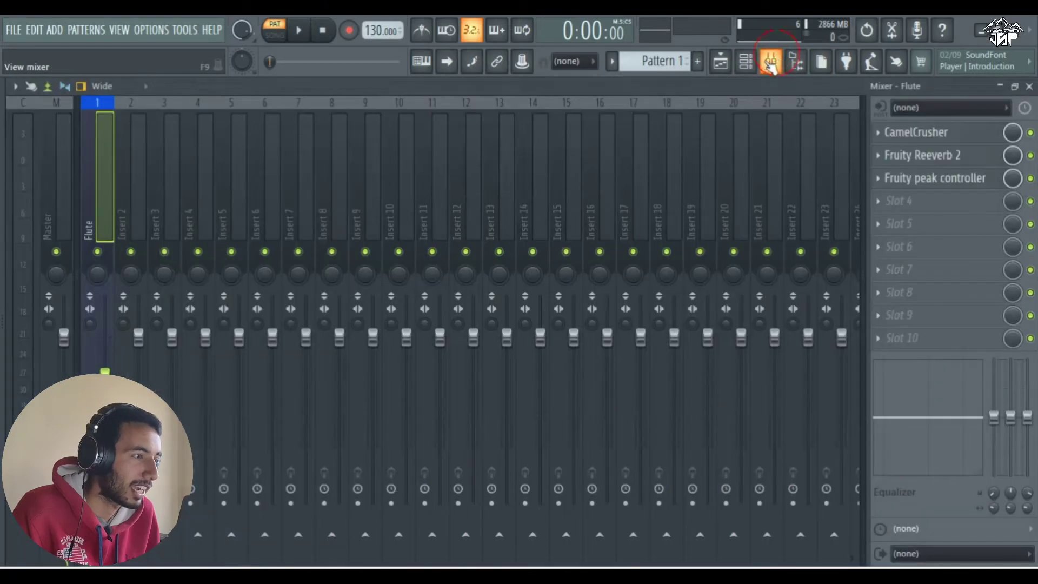
click(1029, 87)
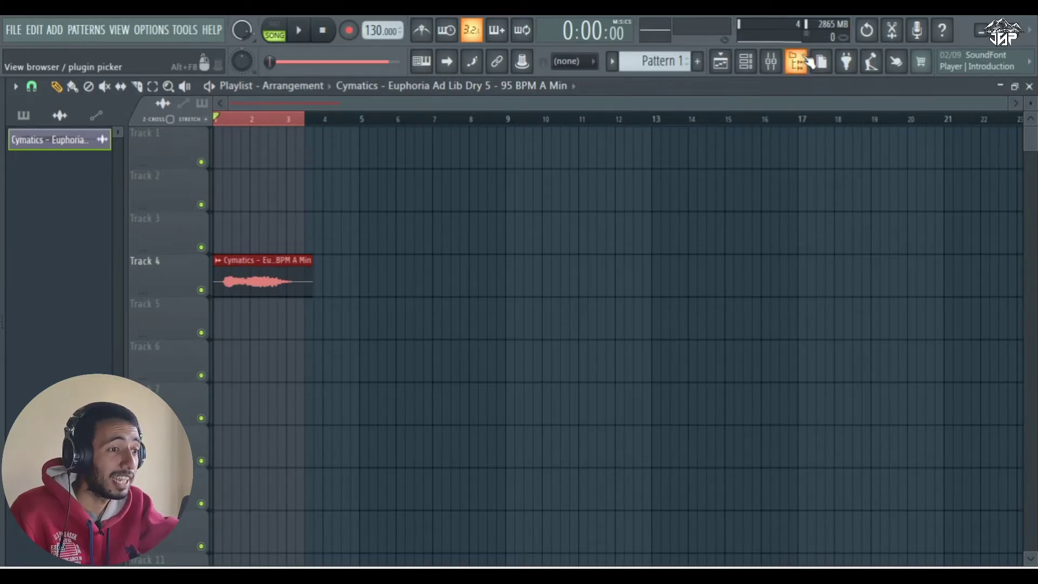
- Open the mixer and audition the vocal ad lib clip through the Flute track with all three effects enabled
click(774, 63)
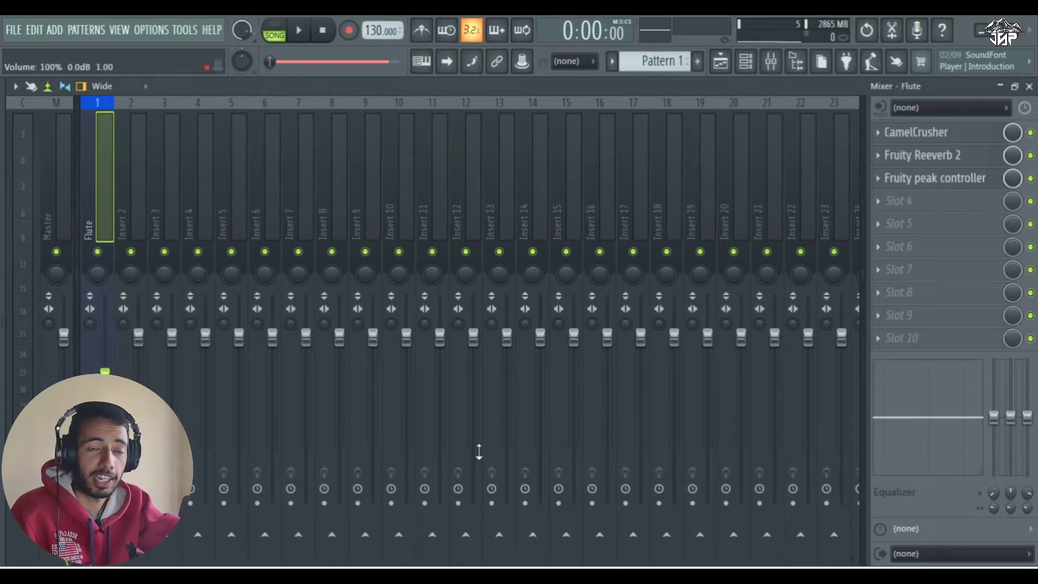
key(space)
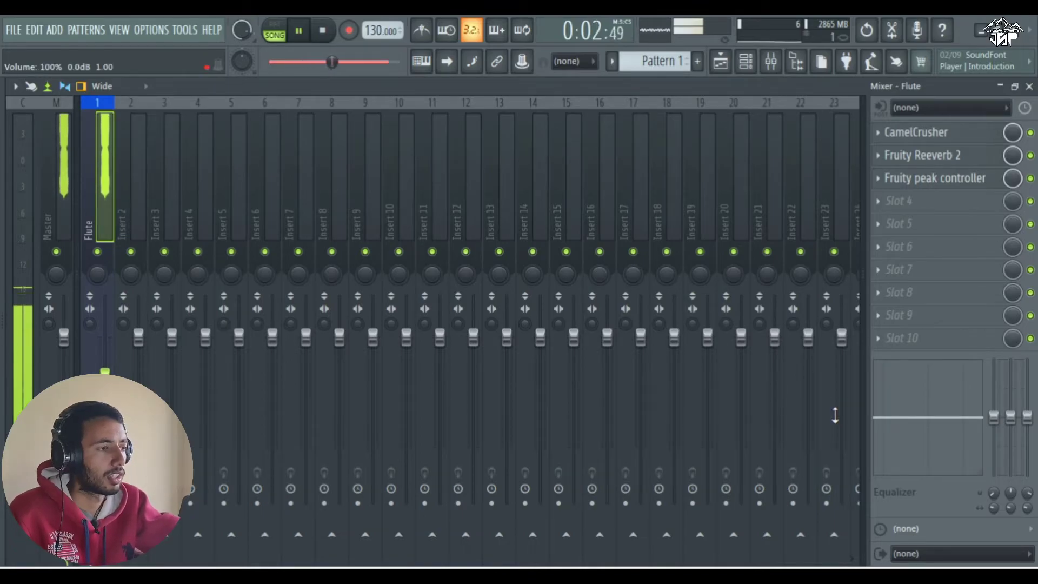
key(space)
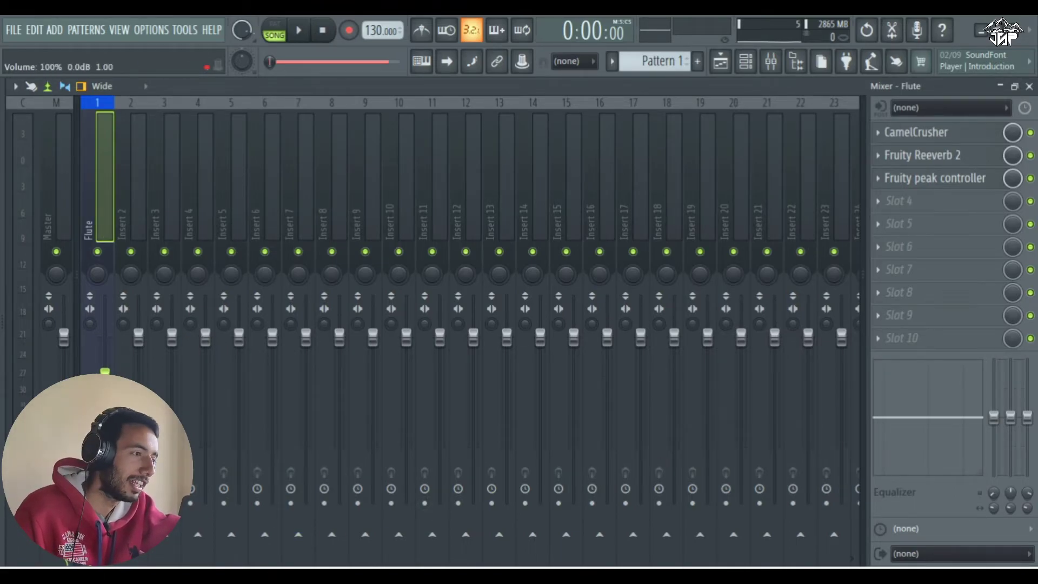
- Compare playback of the Flute track with the Fruity peak controller slot disabled and enabled again
click(1030, 178)
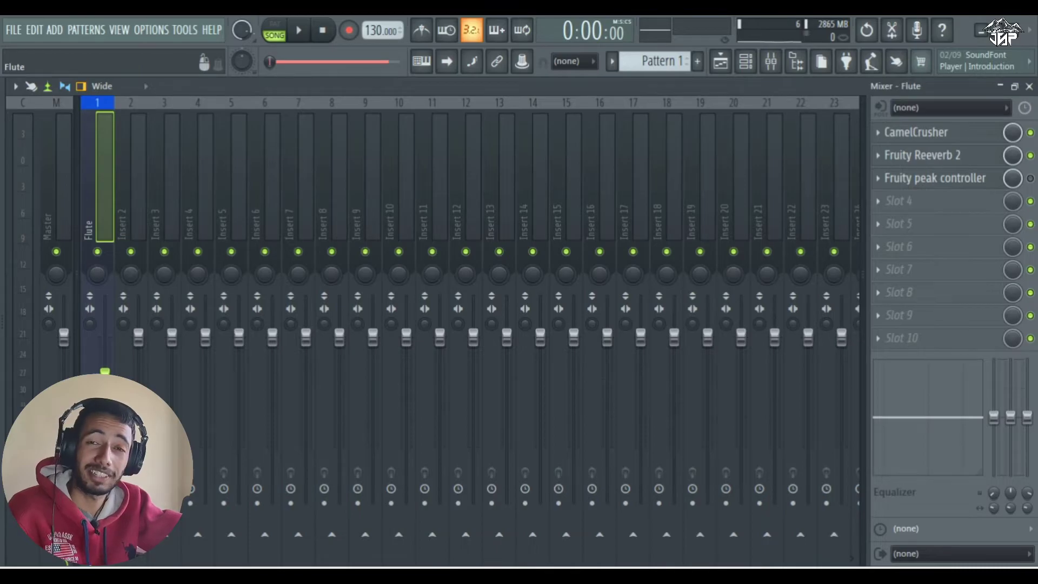
key(space)
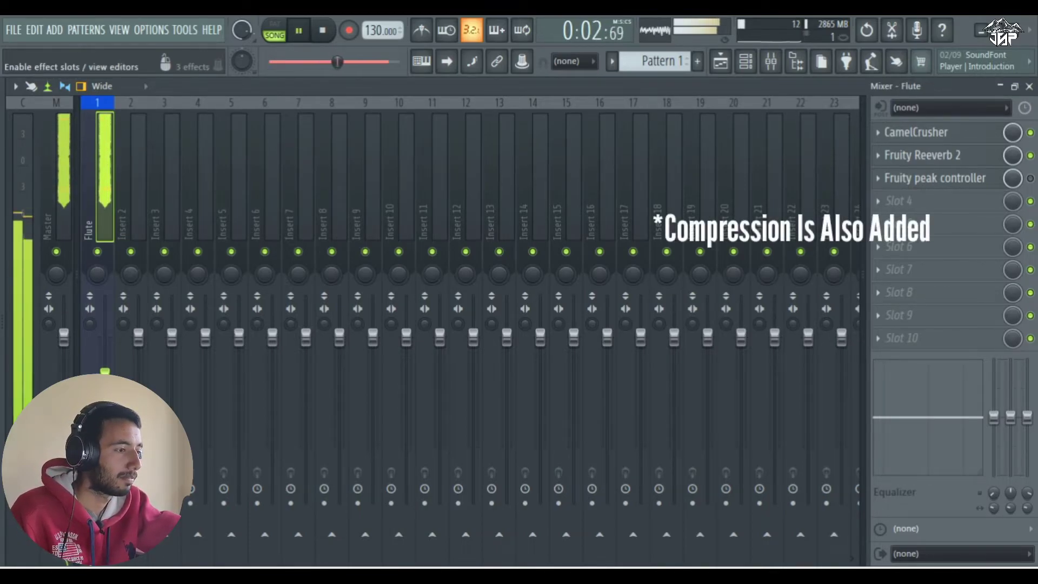
key(space)
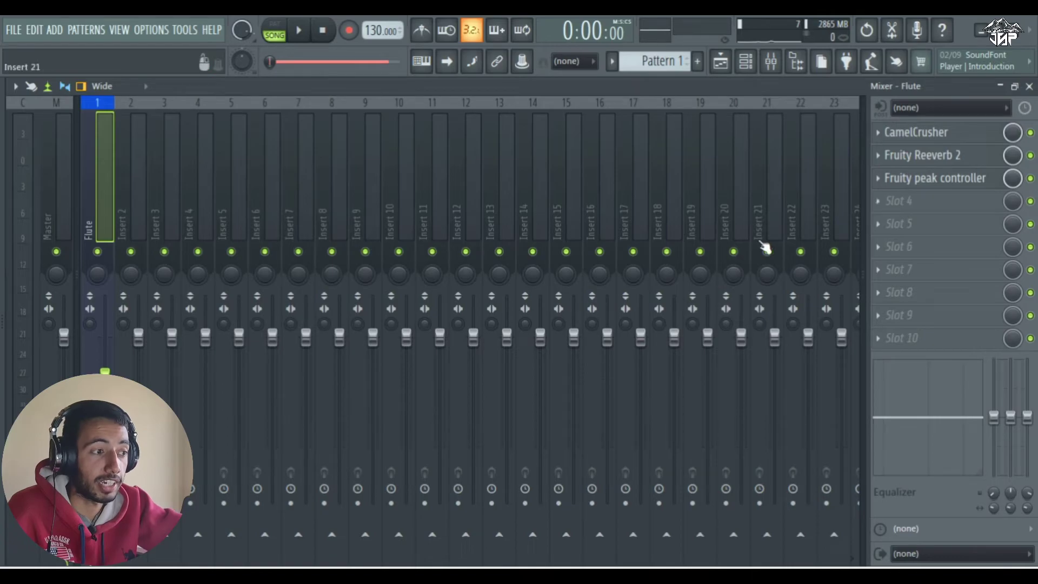
key(space)
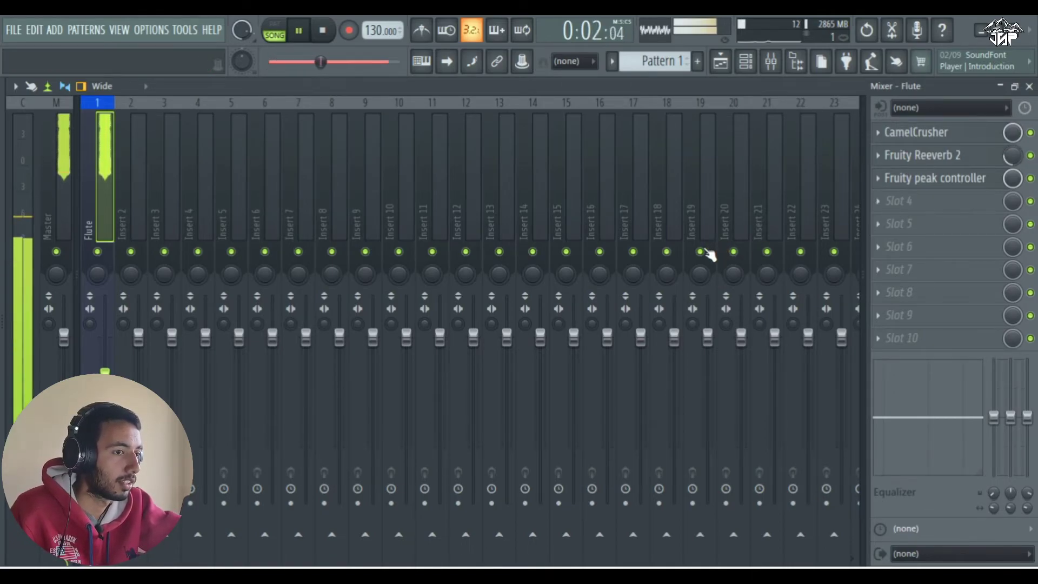
key(space)
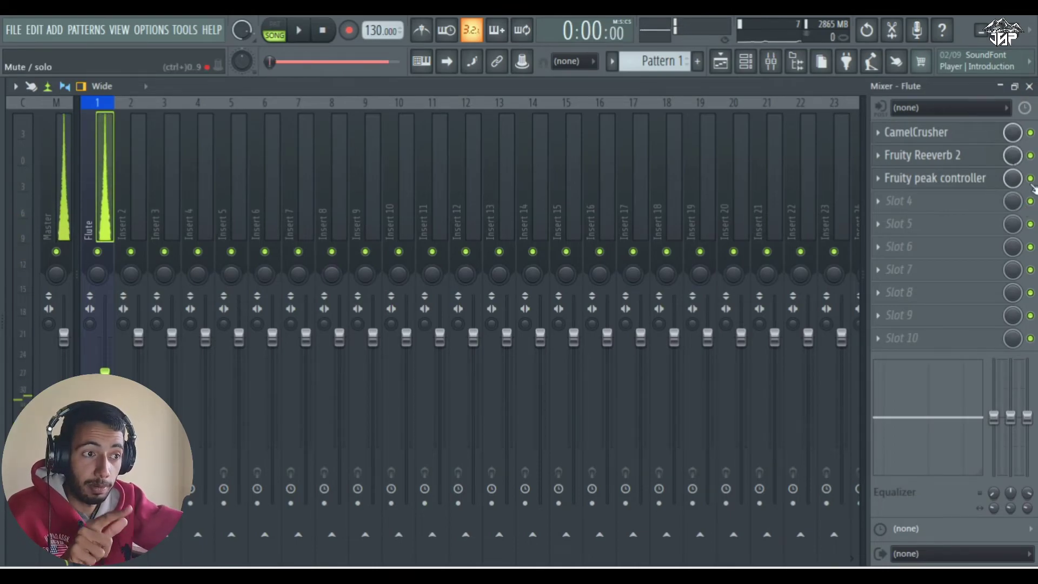